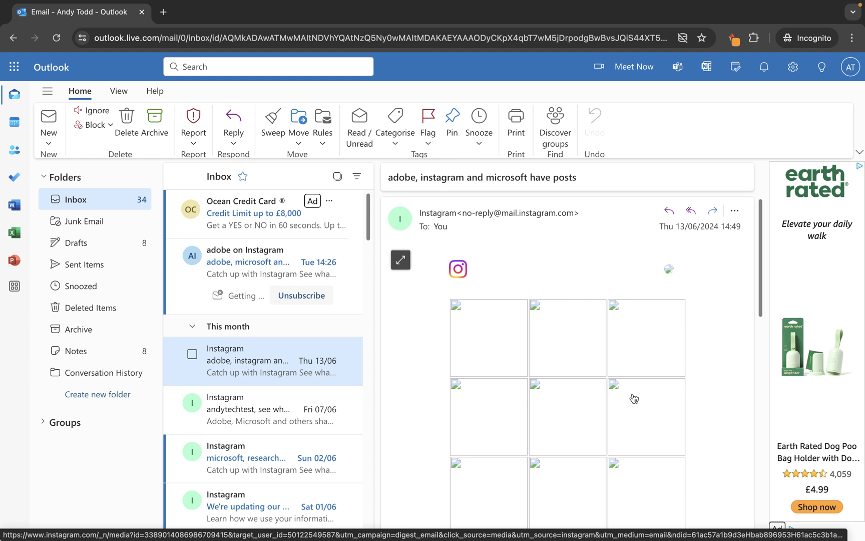
# Start a new email and open the My Templates add-in from Apps beside the draft.
pyautogui.click(52, 118)
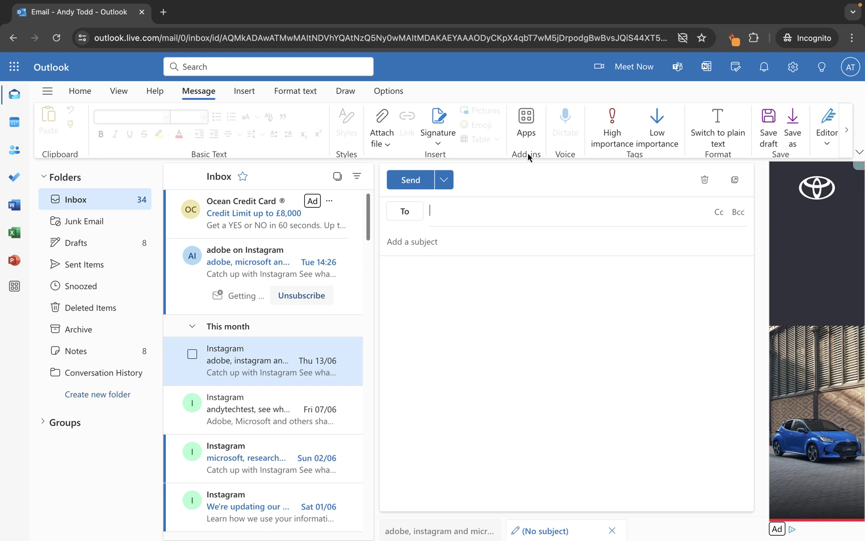
pyautogui.click(532, 122)
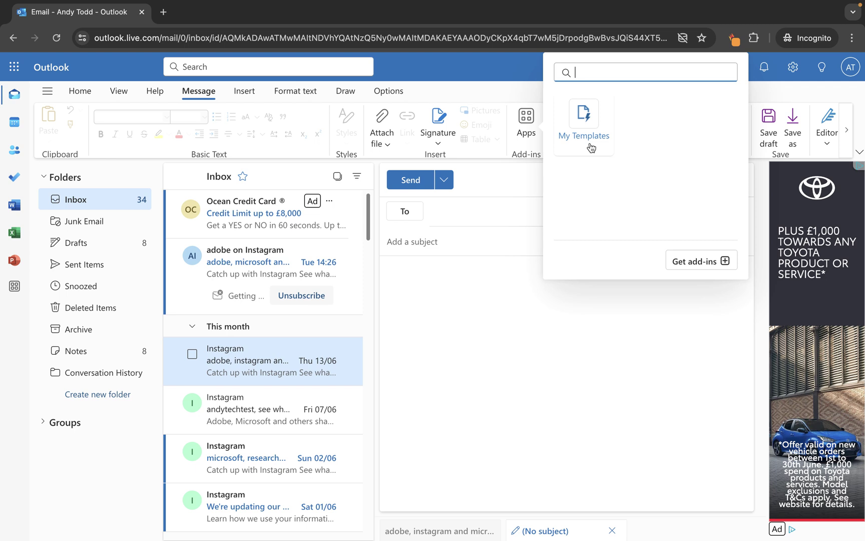
pyautogui.click(584, 115)
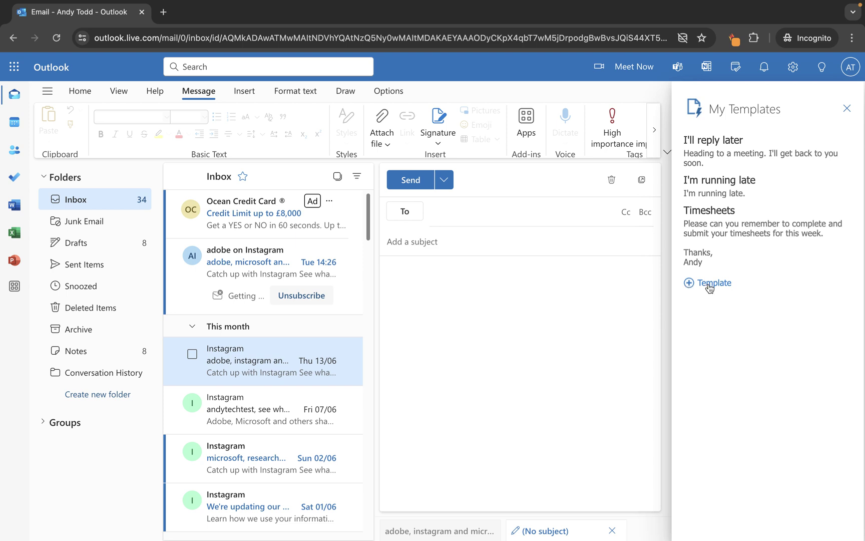
# Start a new template titled 'Timesheet reminder'.
pyautogui.click(708, 285)
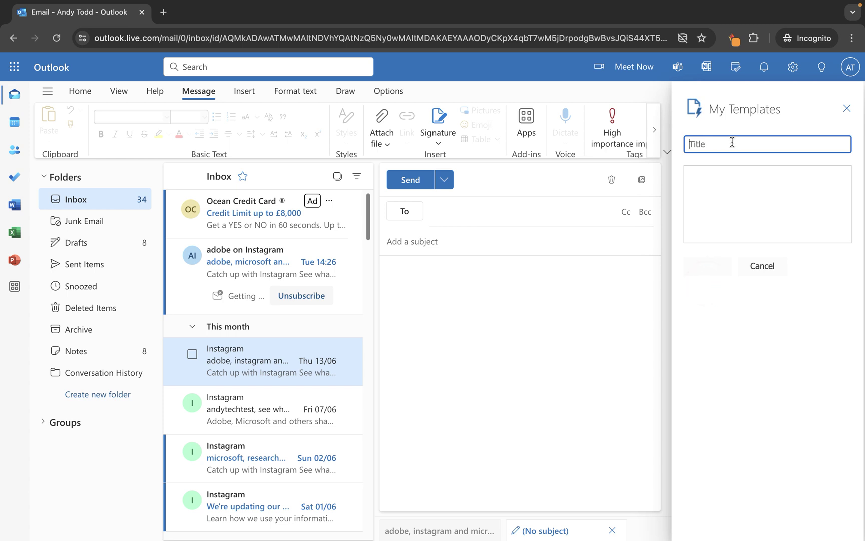
pyautogui.write('Timesheet Temn')
pyautogui.press('BackSpace')
pyautogui.write('inder')
# Paste the prepared reminder text beginning 'Dear Team,' into the template body.
pyautogui.press('super+Tab')
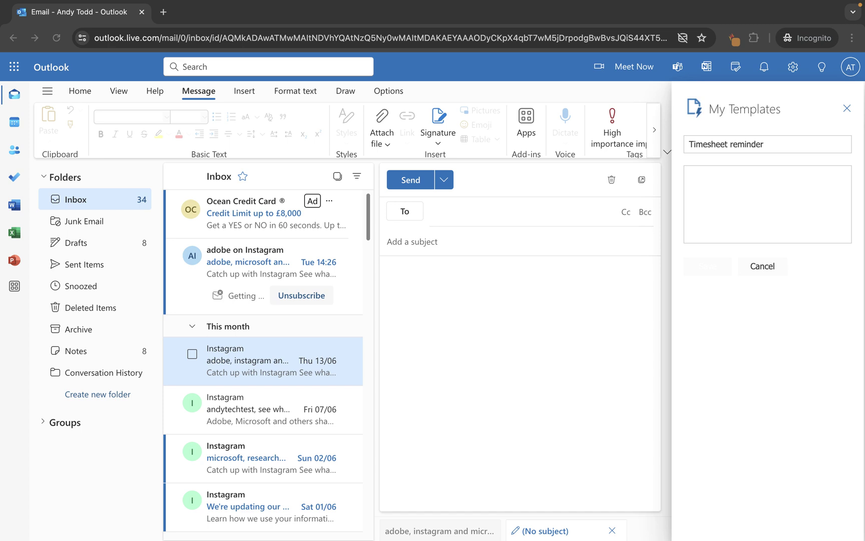
pyautogui.click(712, 179)
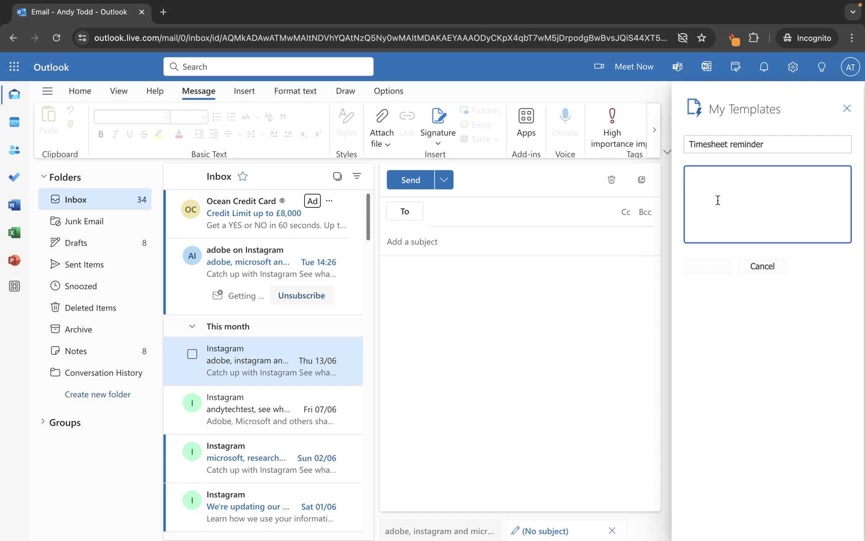
pyautogui.press('super+v')
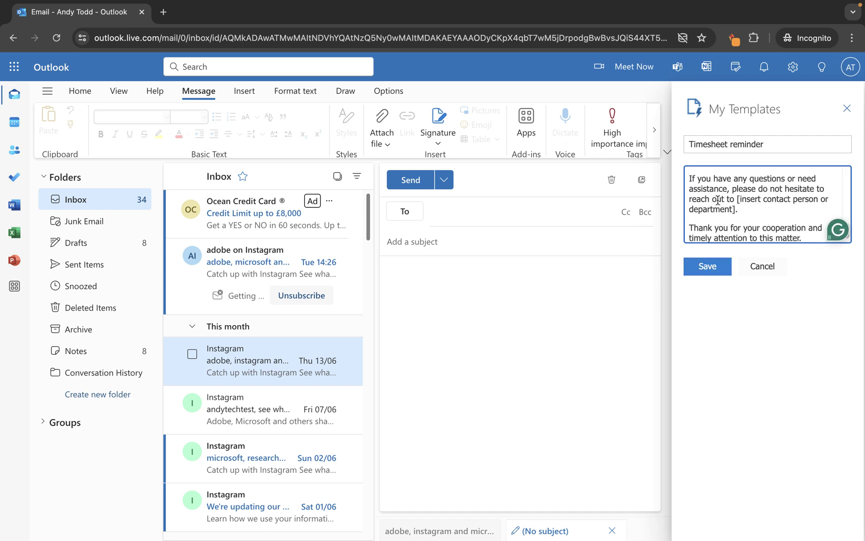
pyautogui.scroll(10, 776, 211)
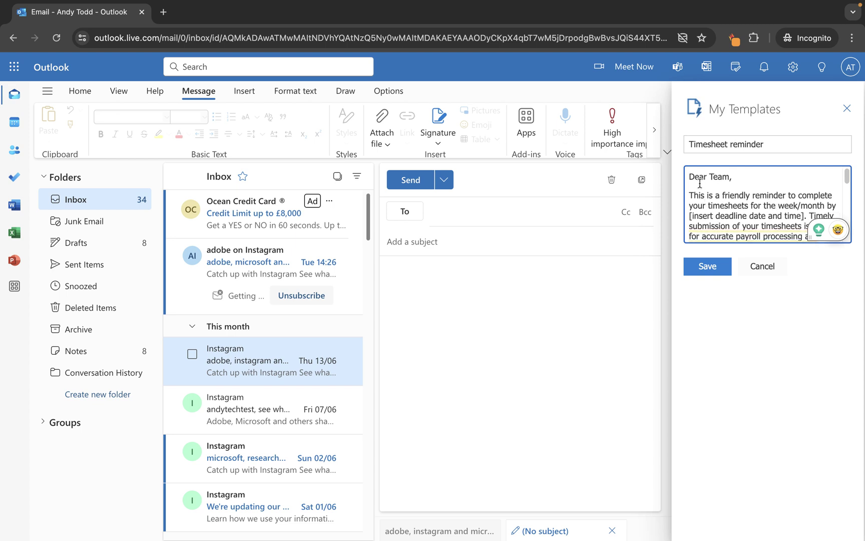
pyautogui.scroll(-1, 716, 200)
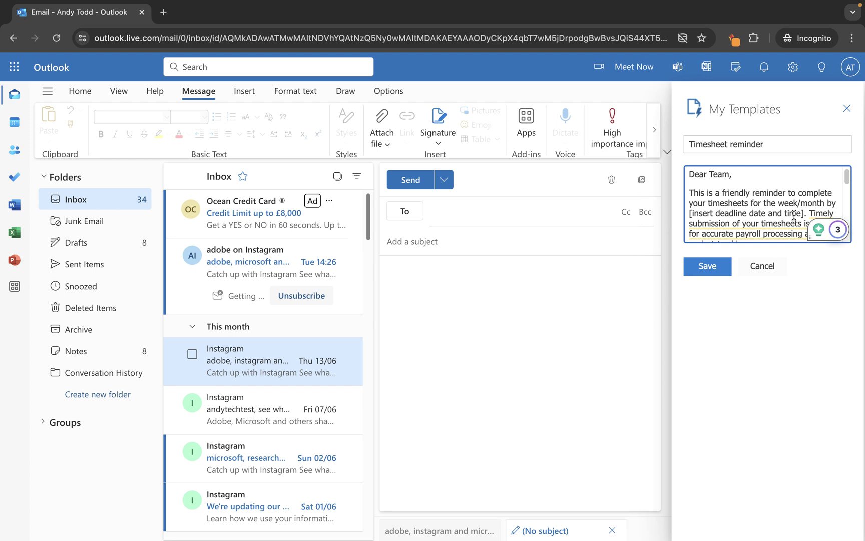
pyautogui.scroll(-3, 793, 210)
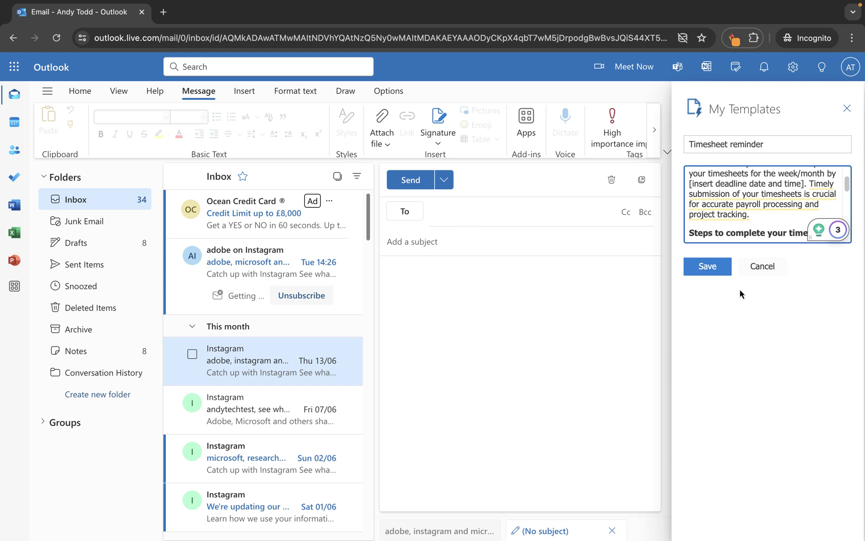
# Save the Timesheet reminder template and insert it into the email body.
pyautogui.click(707, 273)
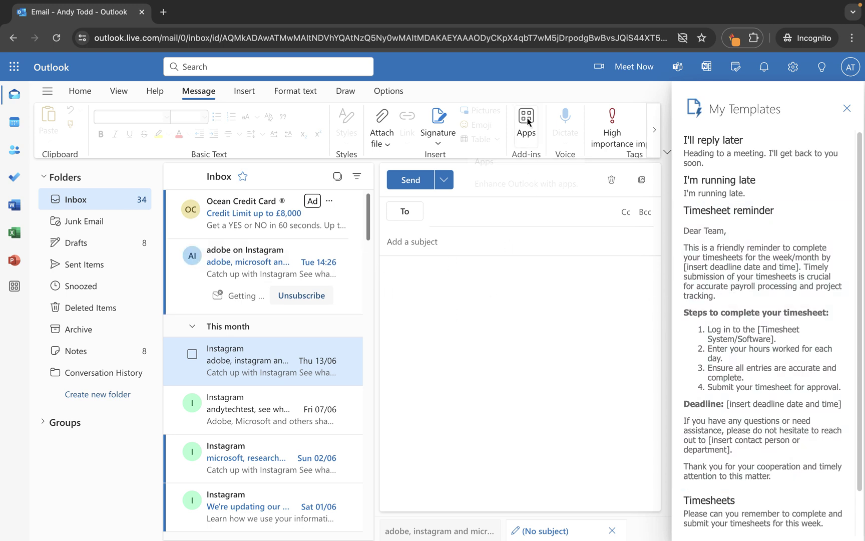
pyautogui.click(428, 274)
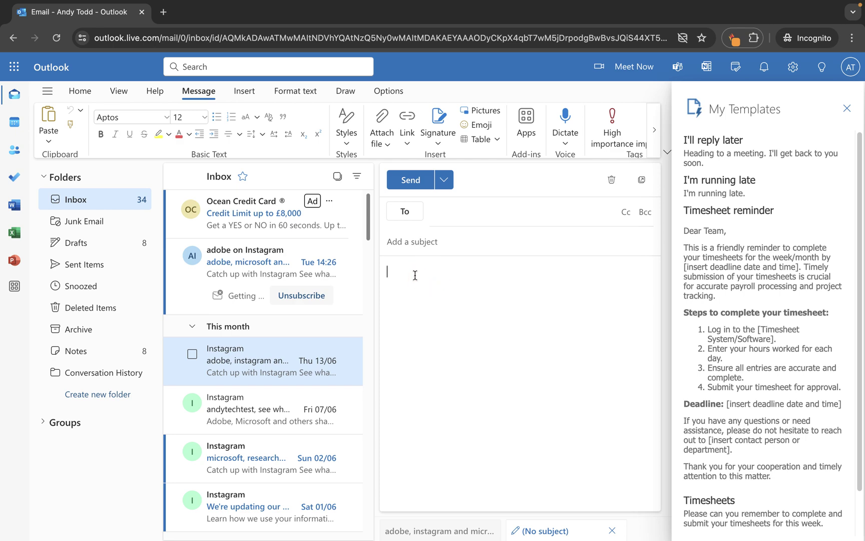
pyautogui.click(725, 296)
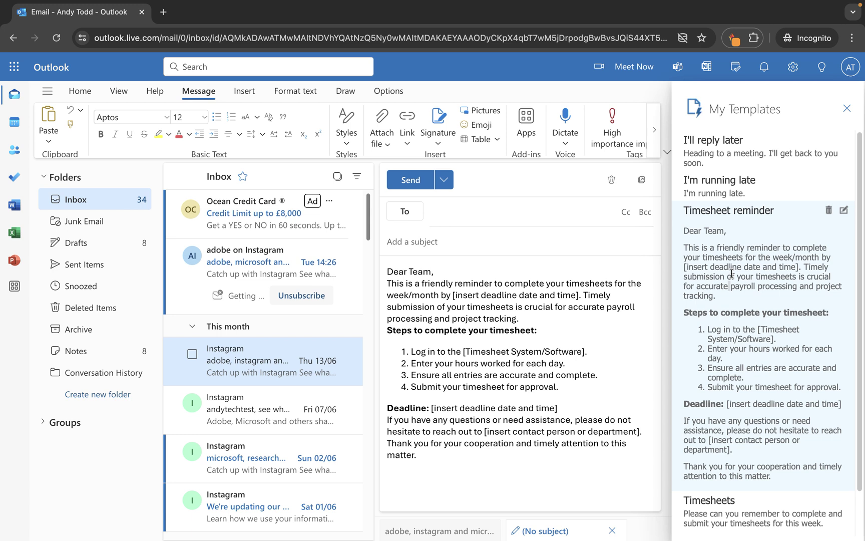
# Add a blank line after the greeting and fill the first deadline placeholder with '5PM Friday 30th June'.
pyautogui.click(447, 271)
pyautogui.press('Return')
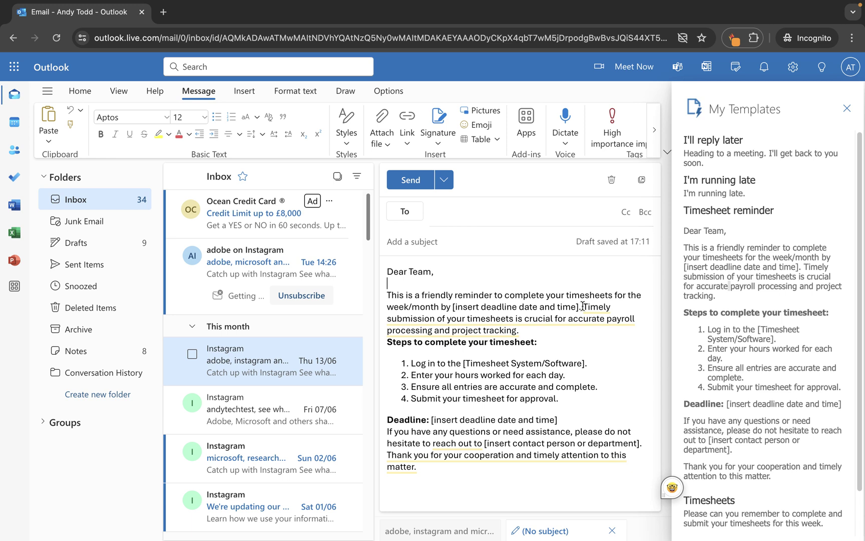
pyautogui.moveTo(579, 308); pyautogui.dragTo(452, 307)
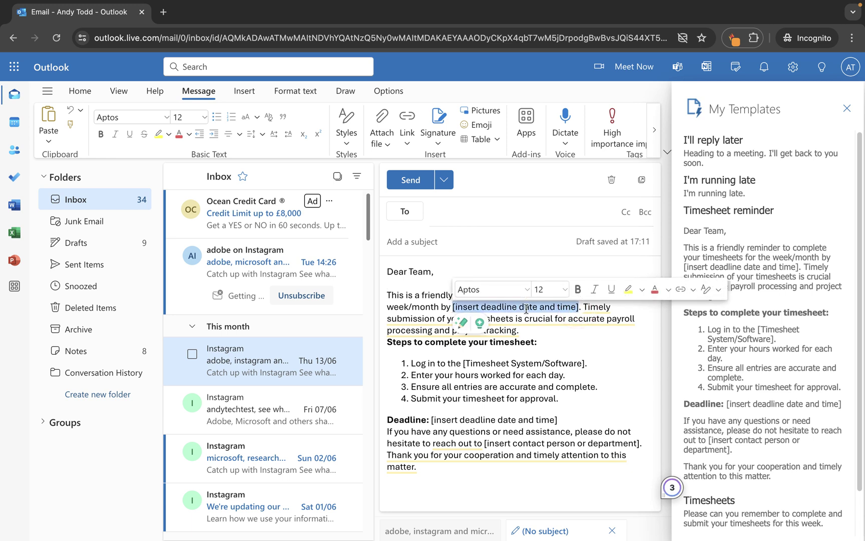
pyautogui.write('5PM Firday')
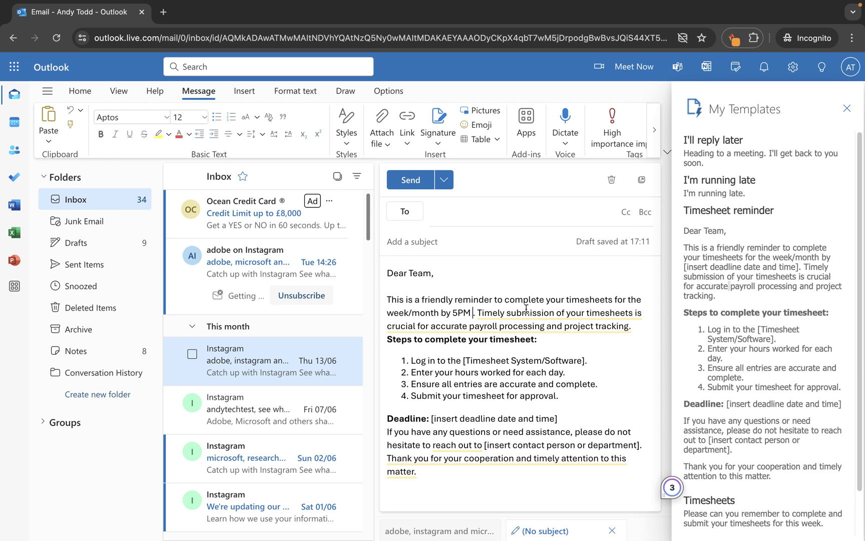
pyautogui.press('BackSpace')
pyautogui.press('BackSpace')
pyautogui.press('BackSpace')
pyautogui.press('BackSpace')
pyautogui.press('BackSpace')
pyautogui.write('r')
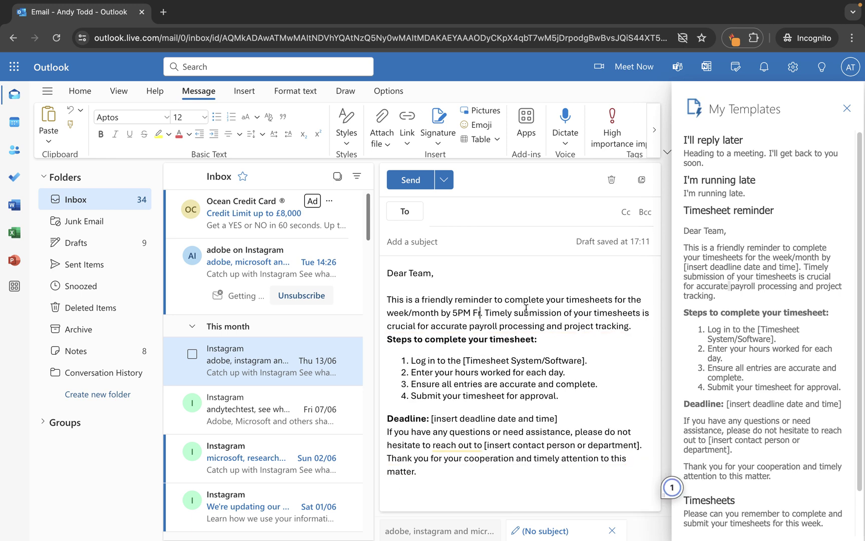
pyautogui.write('iday ')
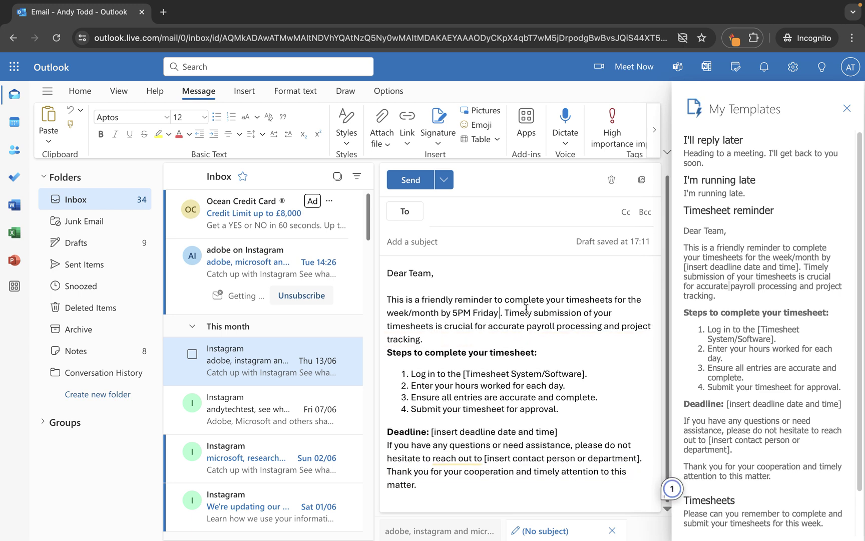
pyautogui.write('30th')
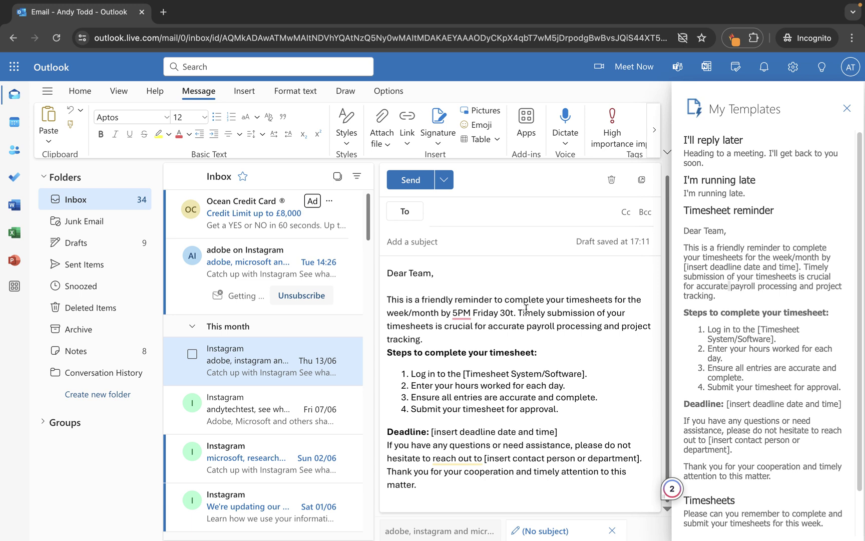
pyautogui.write(' June')
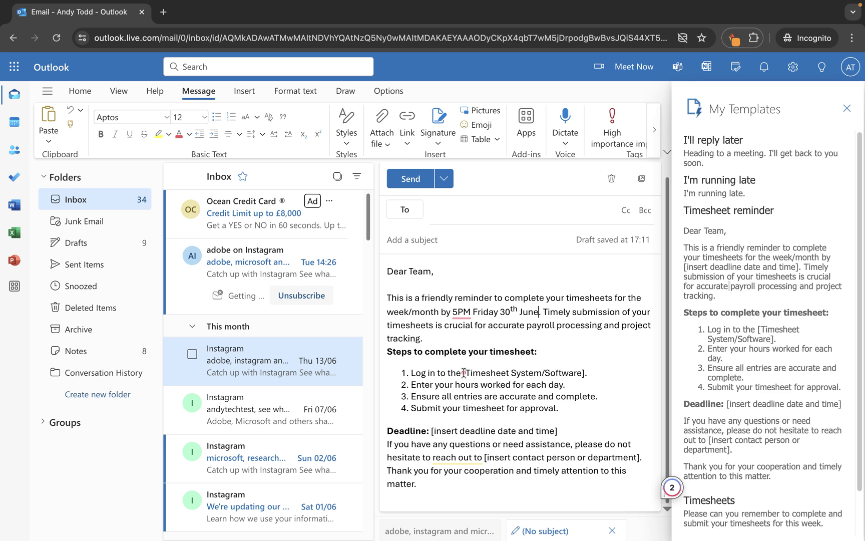
# Replace [Timesheet System/Software] with 'PeeCat Service' and the Deadline placeholder with '5PM Friday 30th June'.
pyautogui.moveTo(464, 372); pyautogui.dragTo(586, 379)
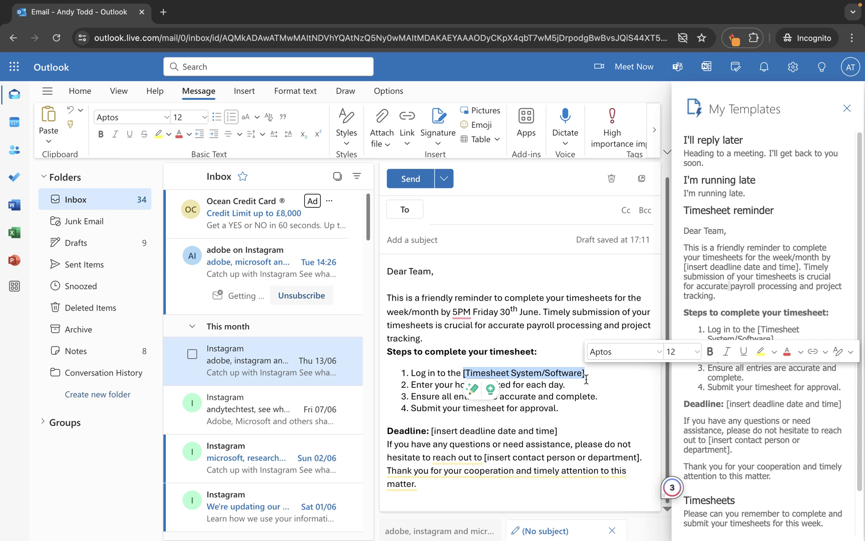
pyautogui.write('PeeCat S')
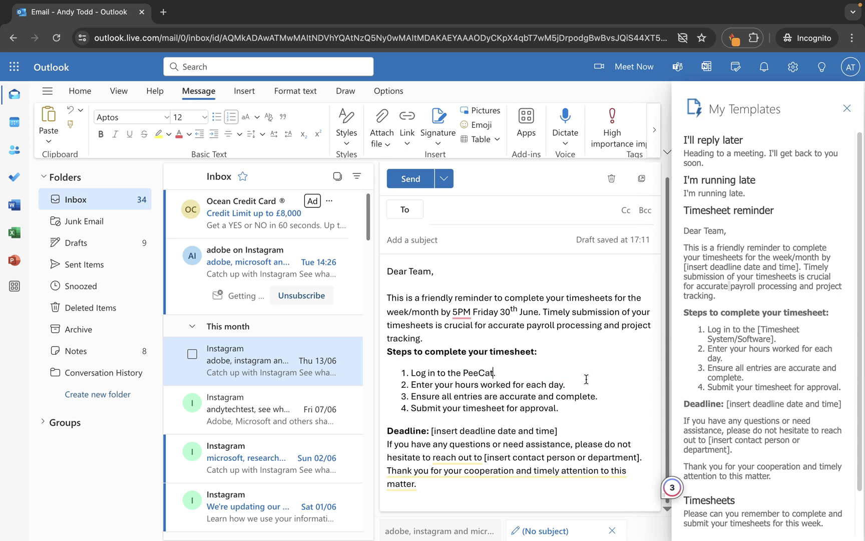
pyautogui.write('ervice')
pyautogui.moveTo(432, 430); pyautogui.dragTo(587, 434)
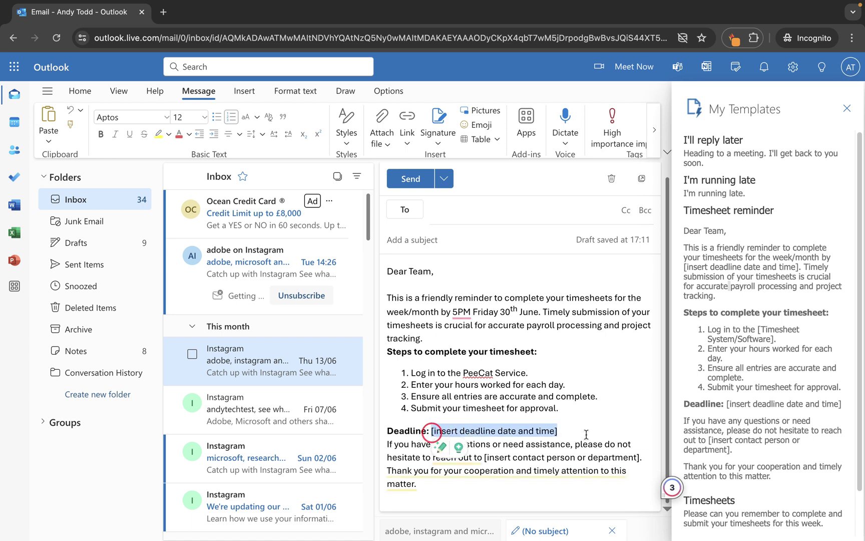
pyautogui.write('5PM ')
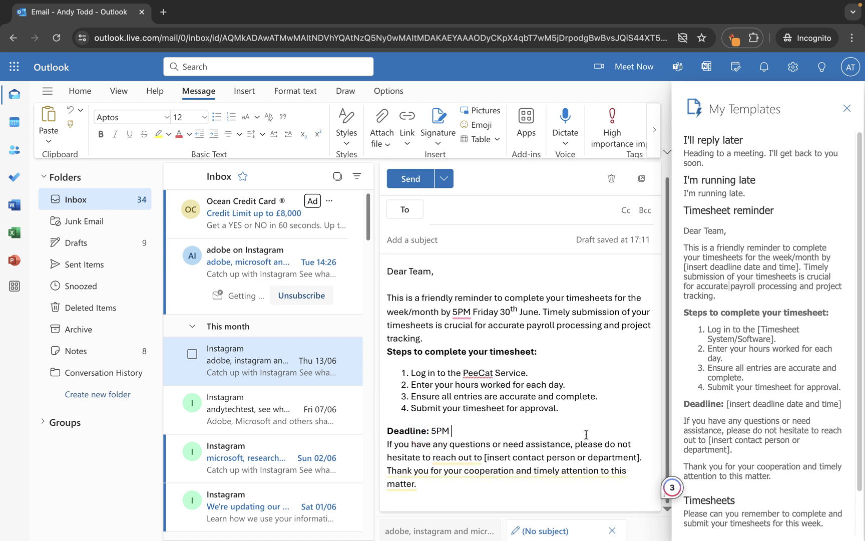
pyautogui.write('Friday 30th June')
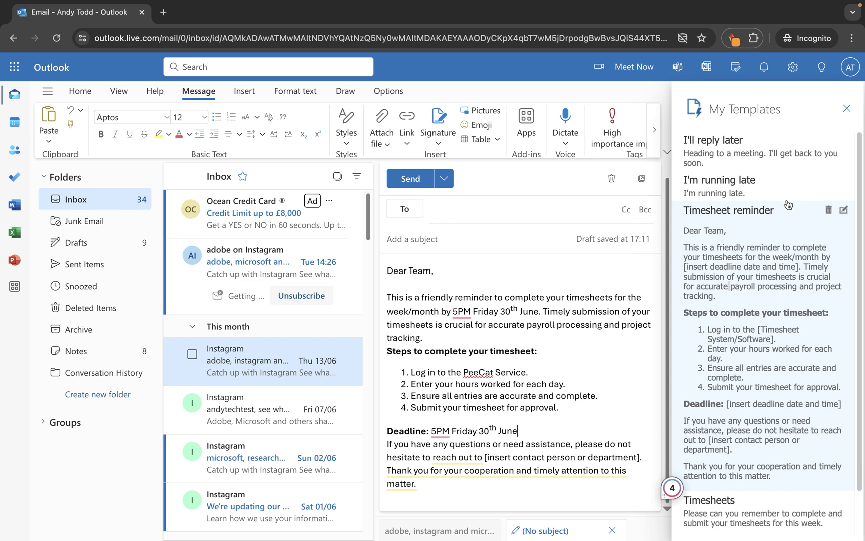
# Edit the saved Timesheet reminder template, replacing the system placeholder with 'PeeCat Service', and save.
pyautogui.click(845, 213)
pyautogui.scroll(-5, 821, 220)
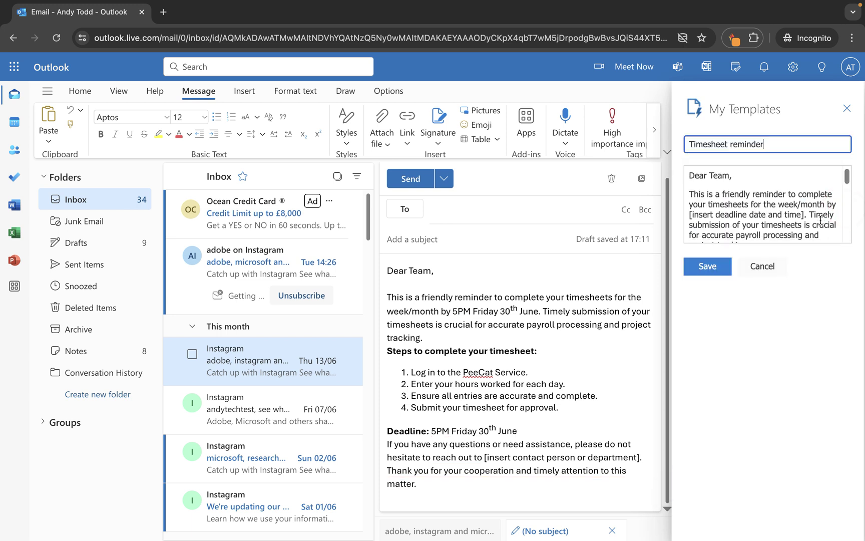
pyautogui.scroll(3, 821, 220)
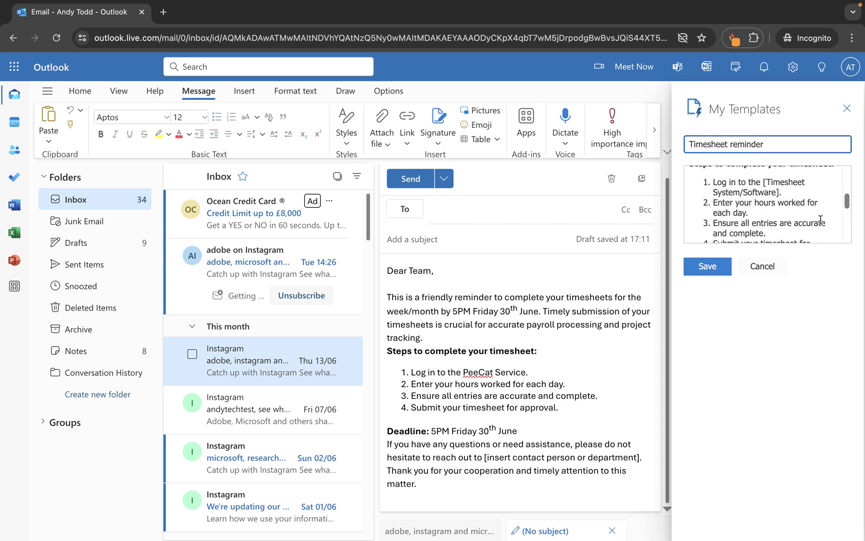
pyautogui.moveTo(786, 194); pyautogui.dragTo(763, 184)
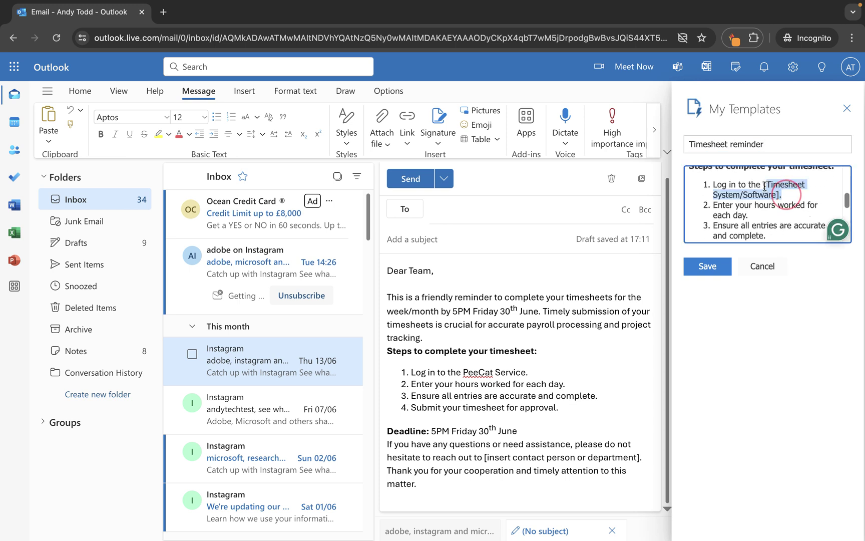
pyautogui.write('PeeC')
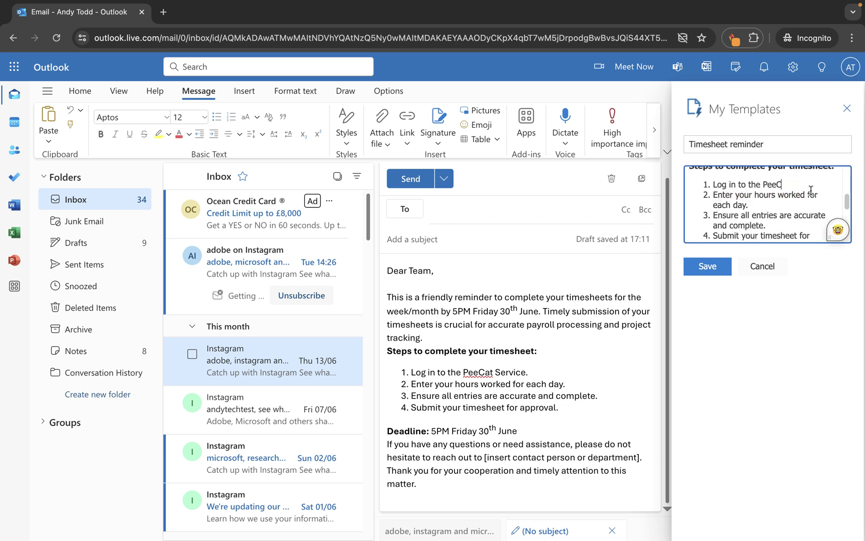
pyautogui.write('at Service.')
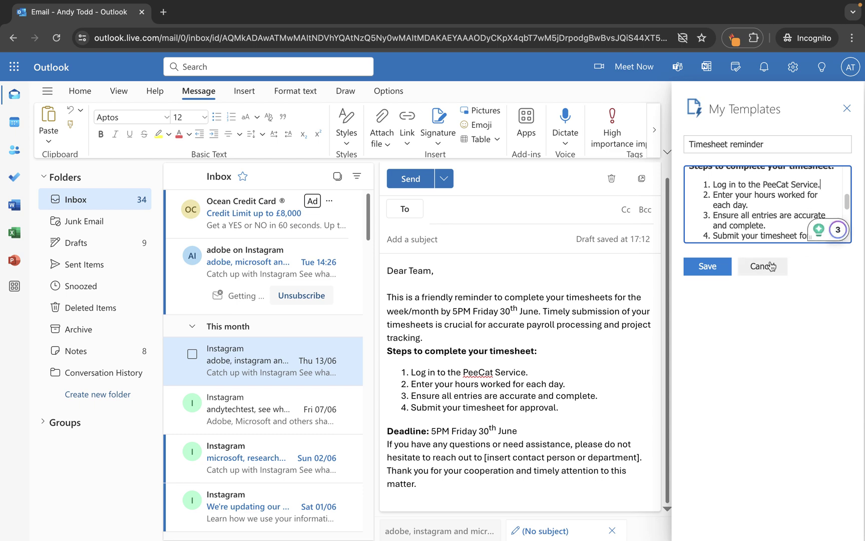
pyautogui.click(709, 266)
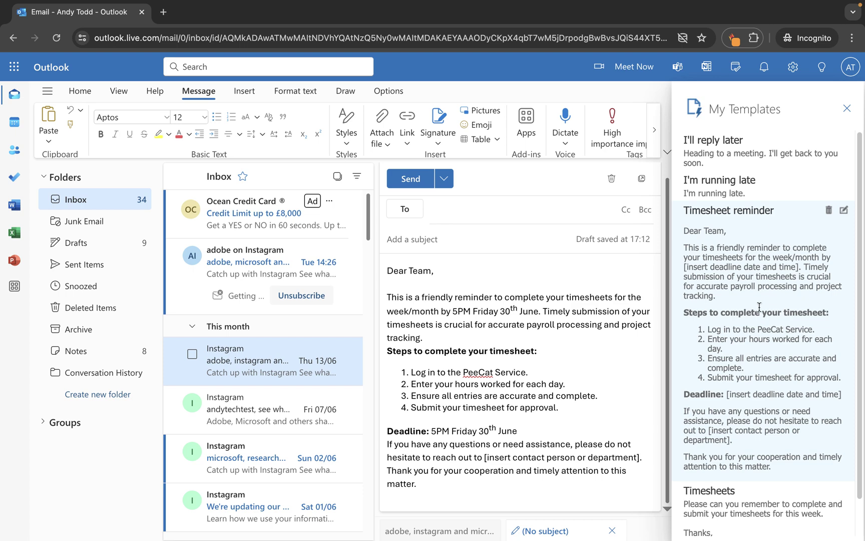
pyautogui.scroll(-1, 758, 307)
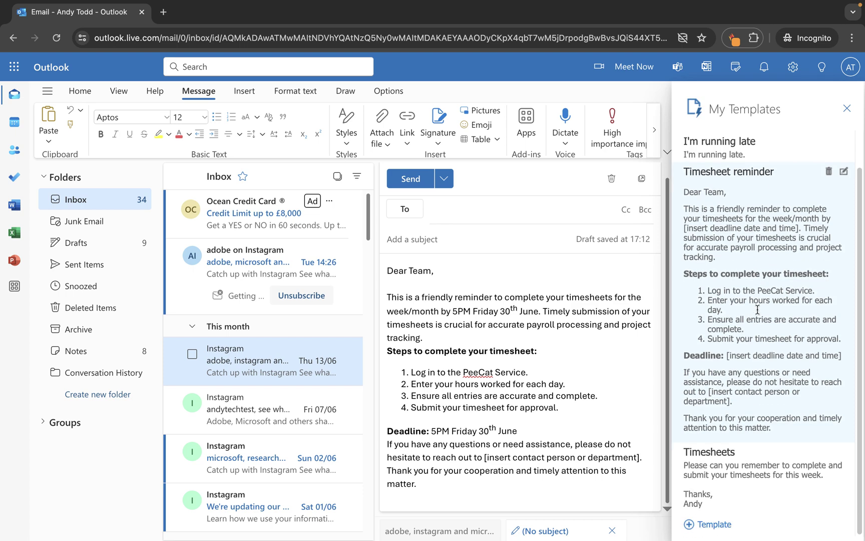
# Close My Templates, search the add-ins store for 'templates', then close the store without adding anything.
pyautogui.click(847, 108)
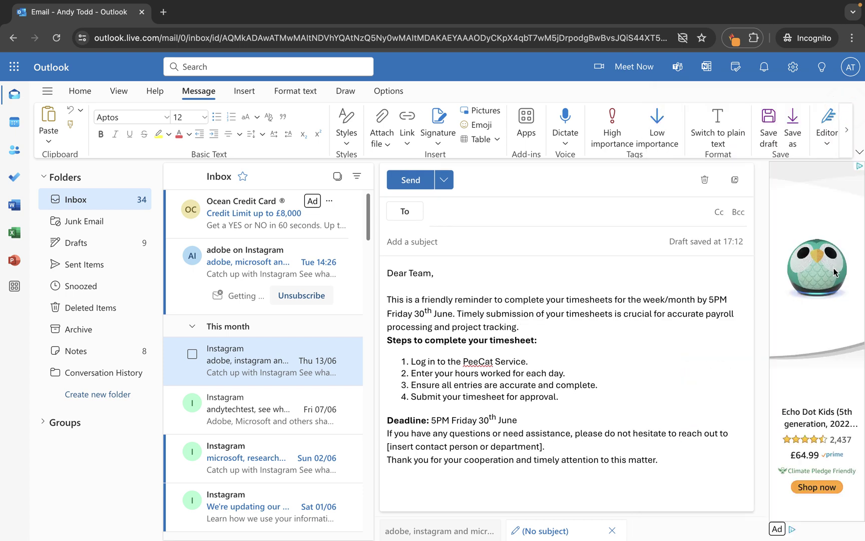
pyautogui.click(530, 129)
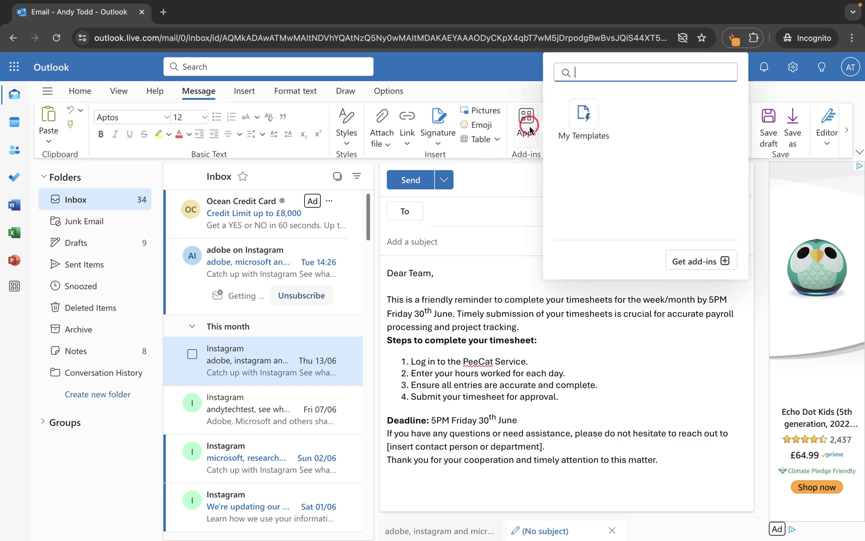
pyautogui.click(699, 265)
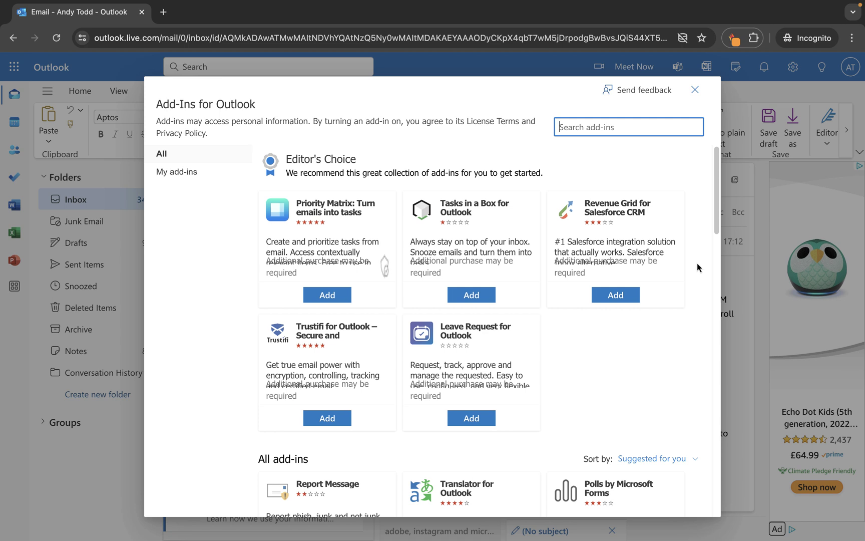
pyautogui.write('templates')
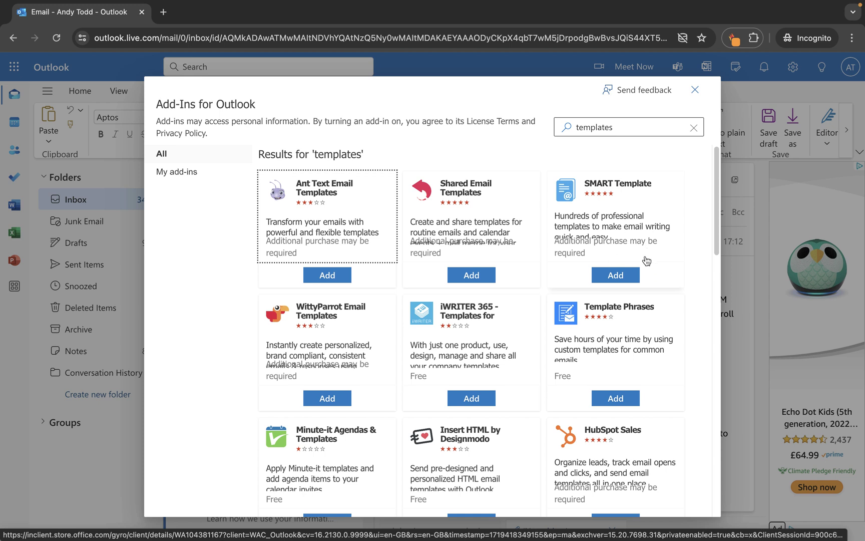
pyautogui.scroll(-1, 463, 364)
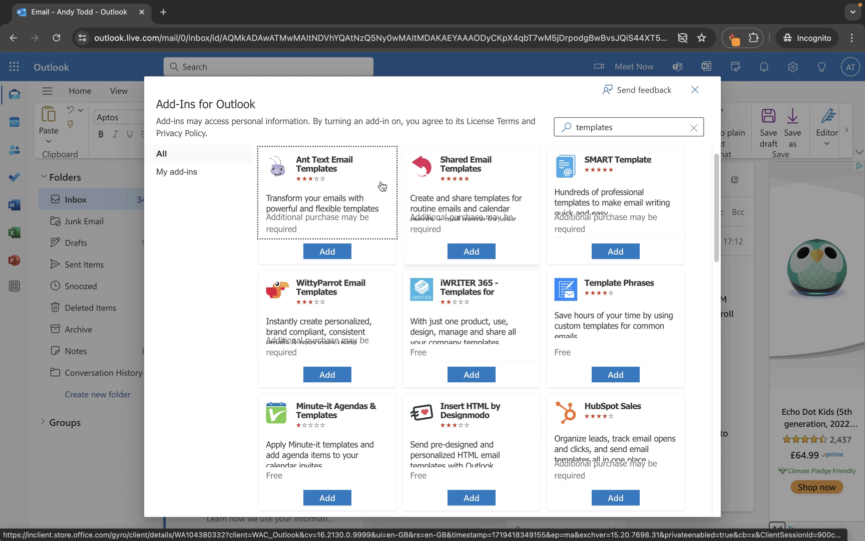
pyautogui.click(695, 90)
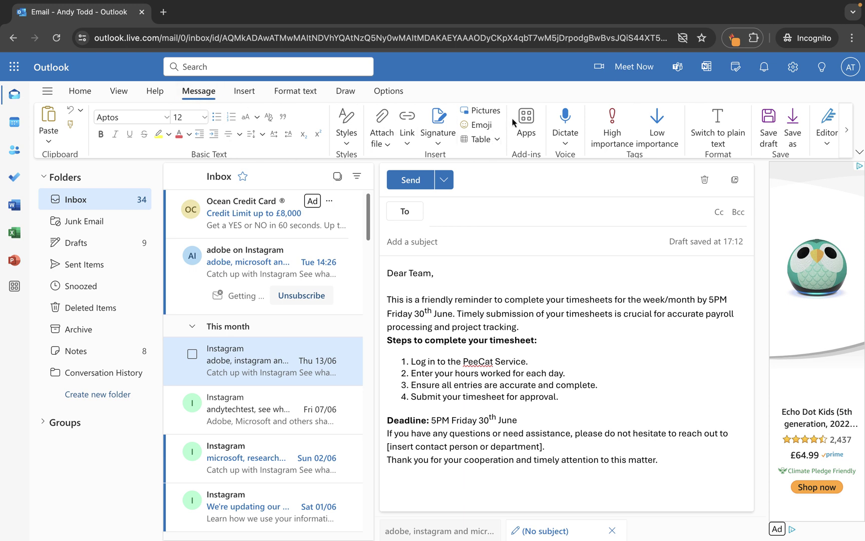
# Reopen My Templates from Apps and begin a new blank template.
pyautogui.click(530, 116)
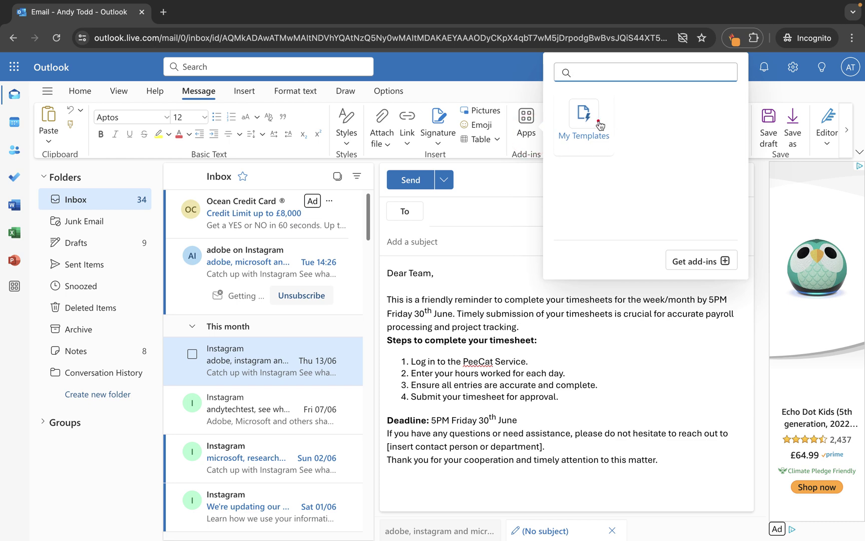
pyautogui.click(599, 124)
pyautogui.scroll(-1, 752, 277)
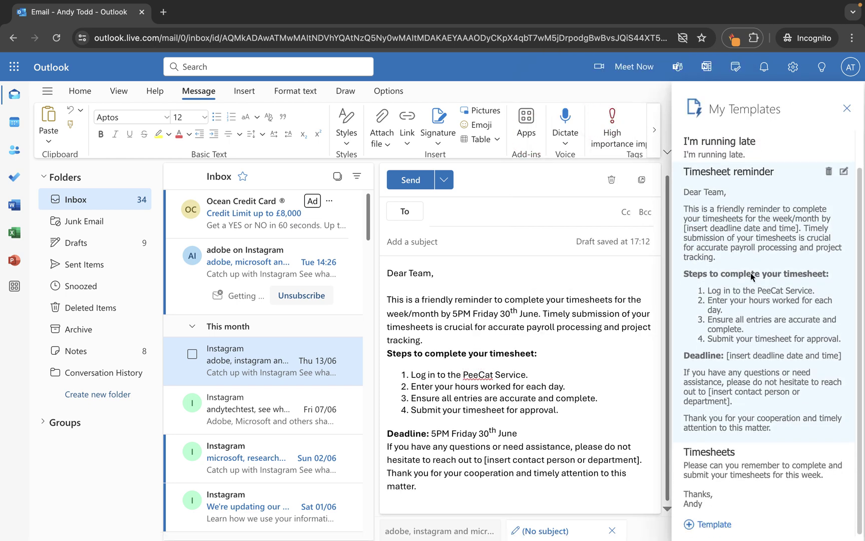
pyautogui.click(714, 524)
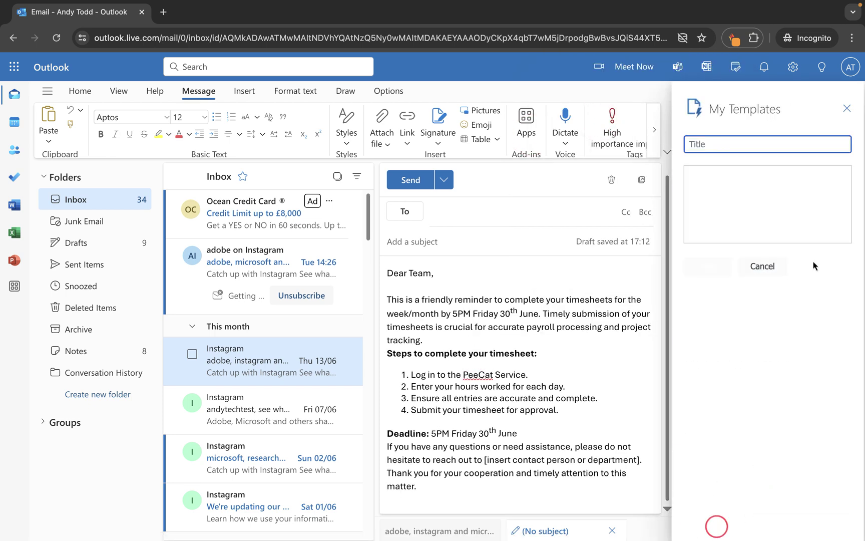